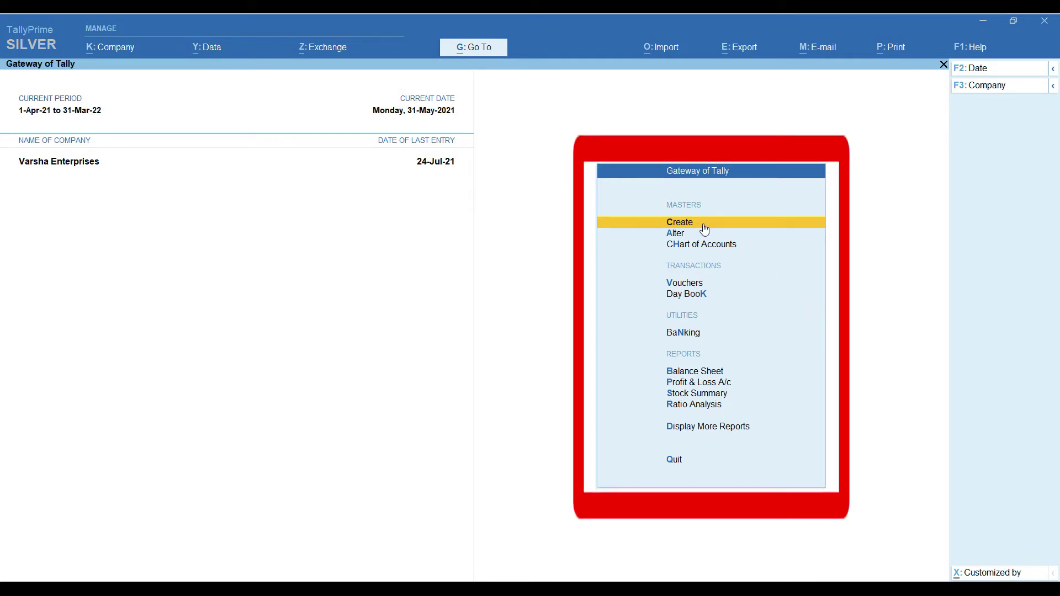
Step: Browse the Masters entries on the Gateway of Tally, open Create, and return to the Gateway
key(Down)
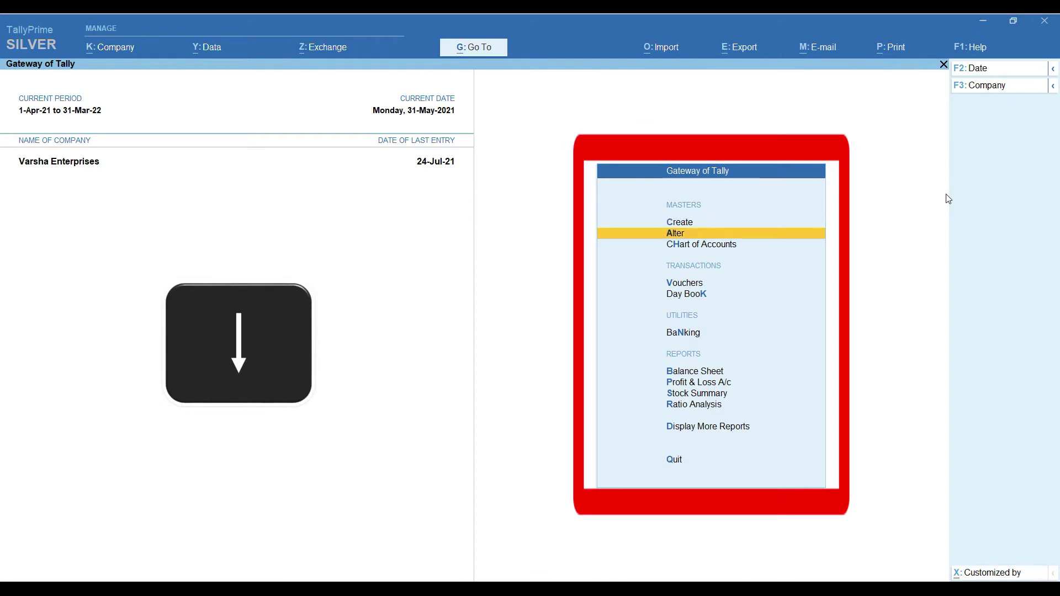
key(Down)
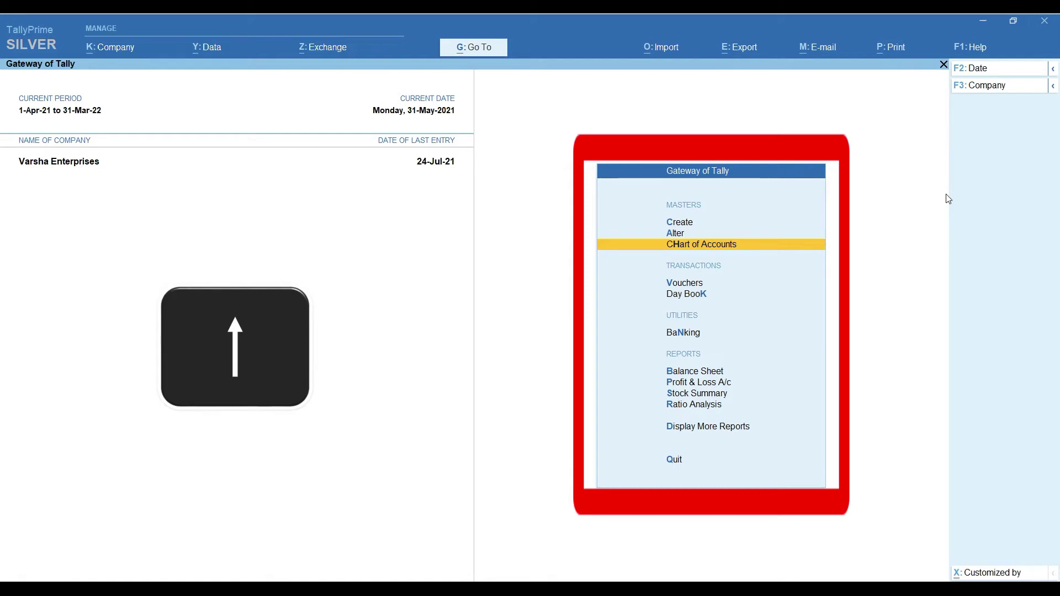
key(Up)
key(Up)
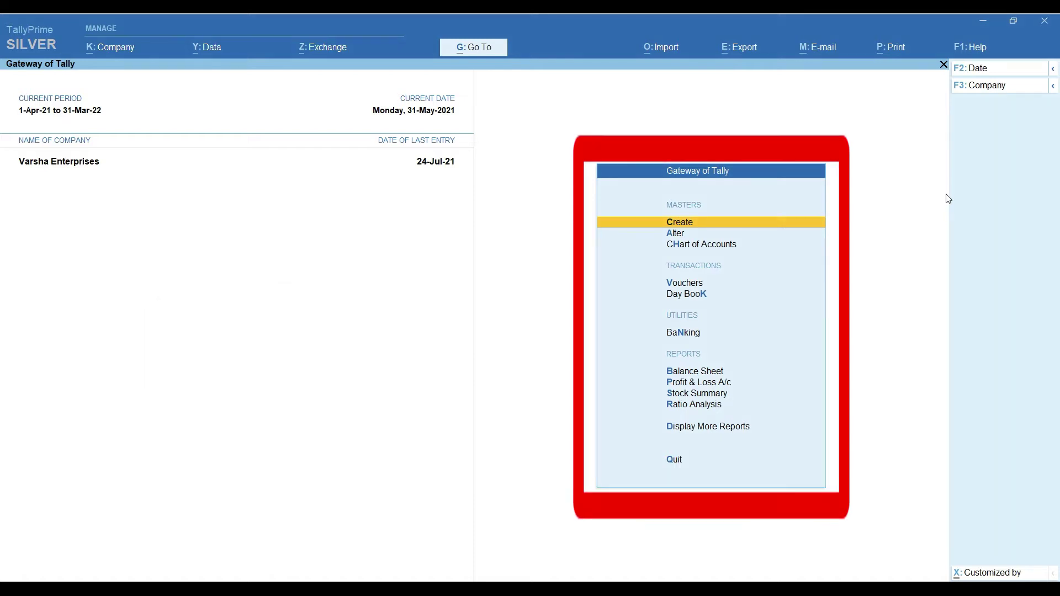
key(Return)
key(Down)
key(Up)
key(c)
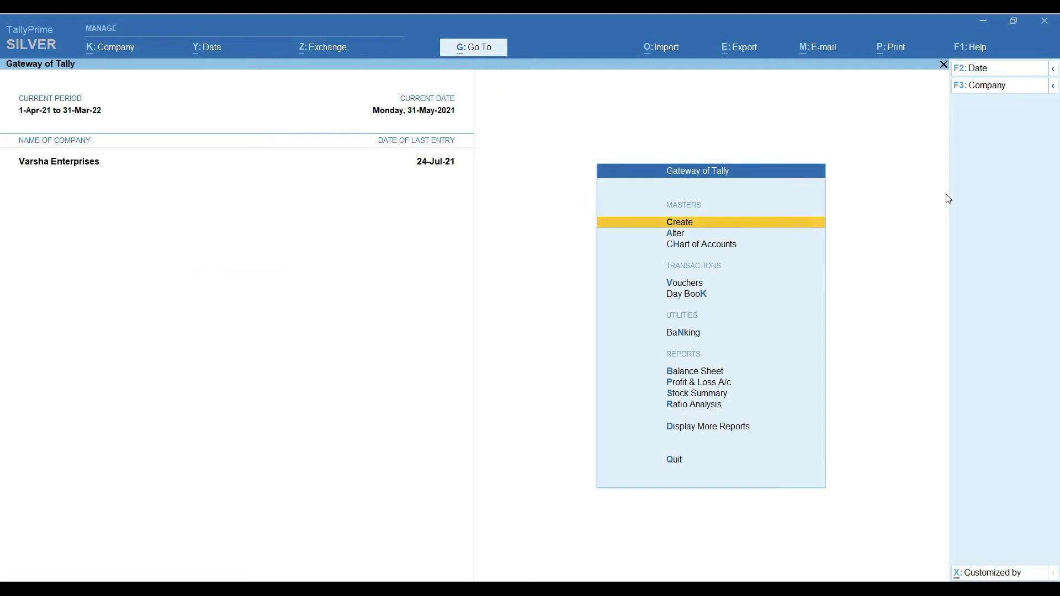
key(Escape)
Step: Set the current date to 1-4-2021
key(F2)
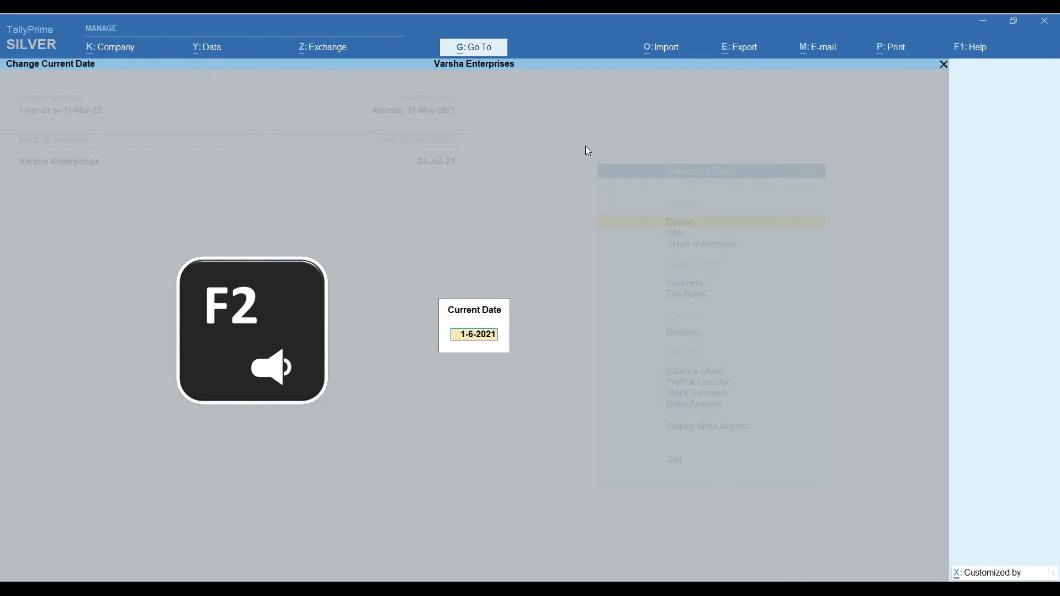
text(1.4.20)
text(21)
key(Return)
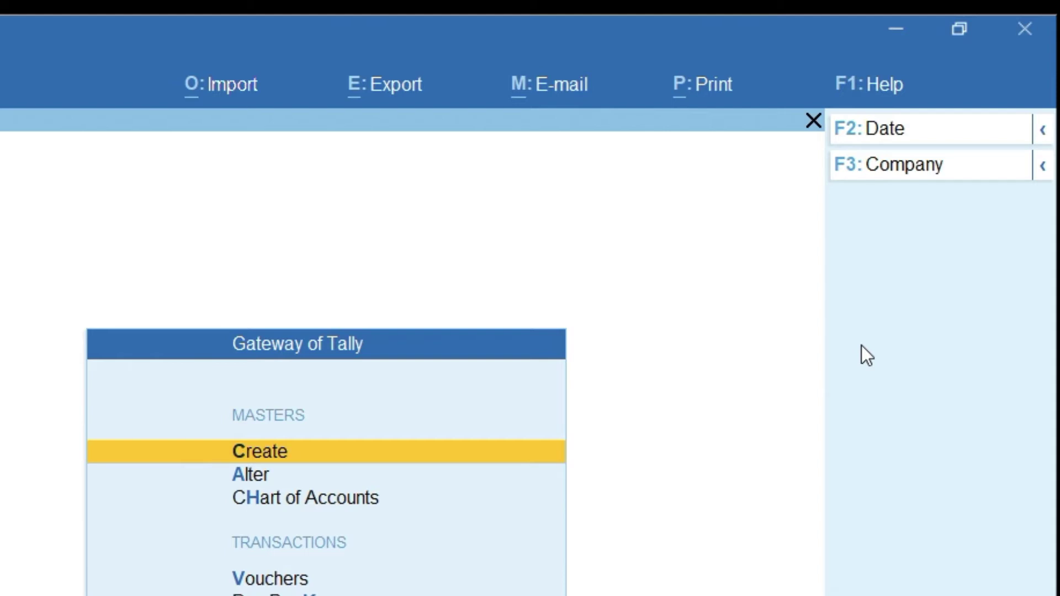
Step: View the From and To dates for changing the current period, and close them without editing
key(alt)
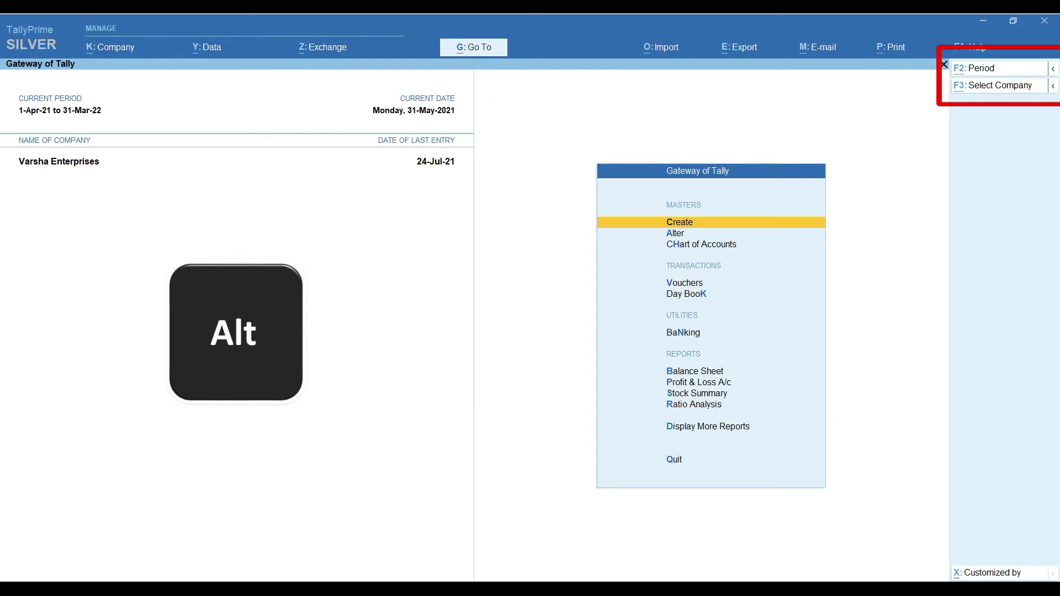
key(alt+F2)
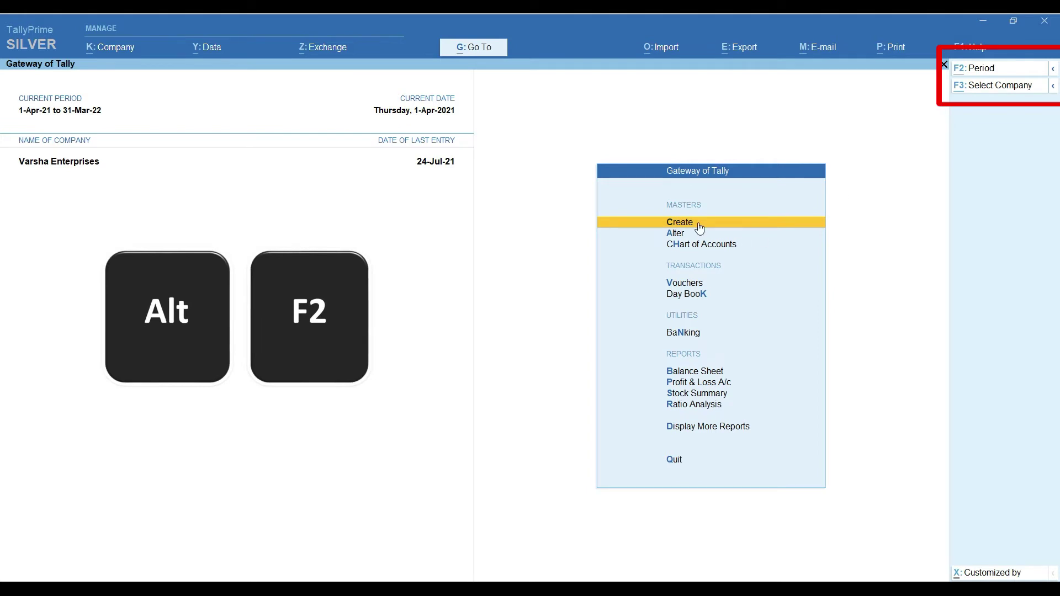
key(alt+F2)
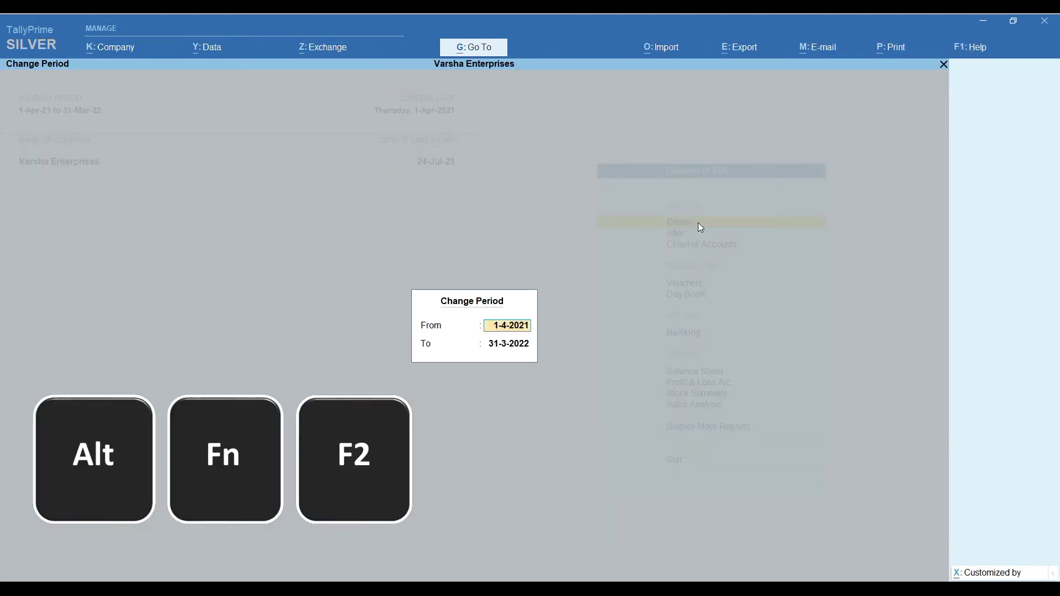
key(Escape)
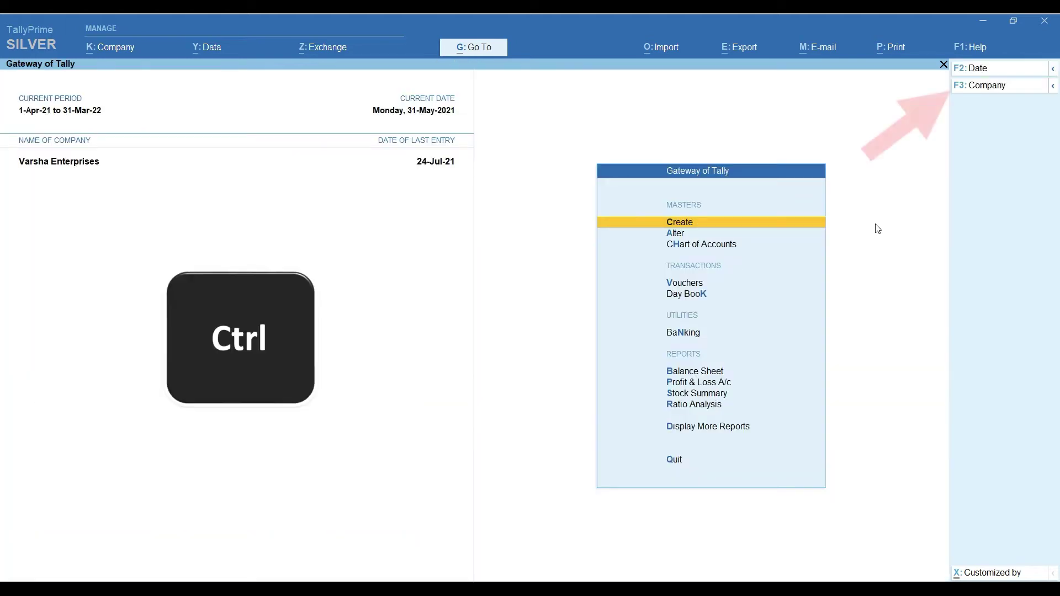
Step: View the list of reports offered by Switch To and close it
key(ctrl)
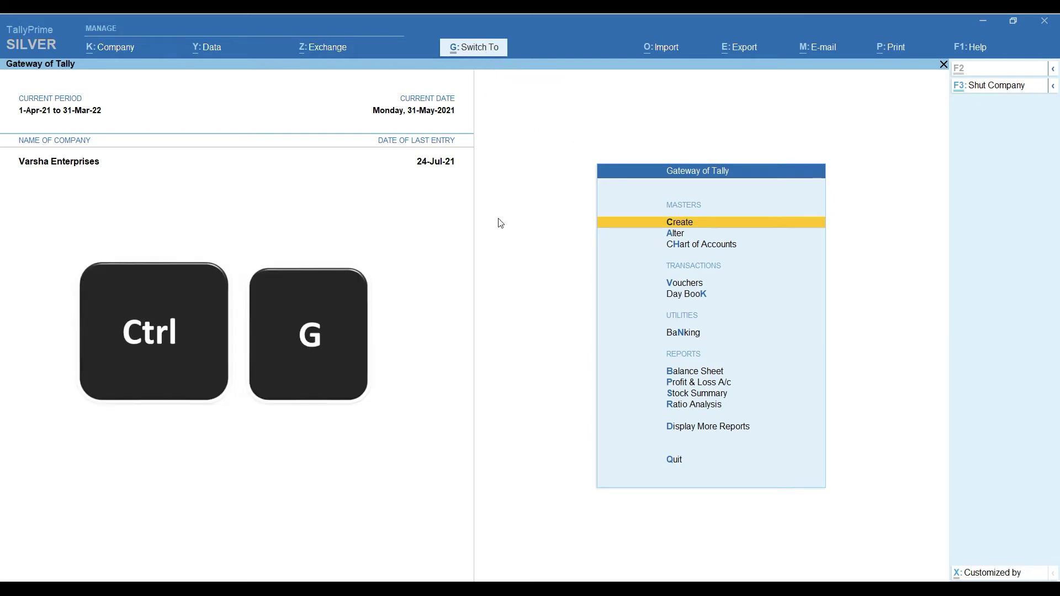
key(ctrl+g)
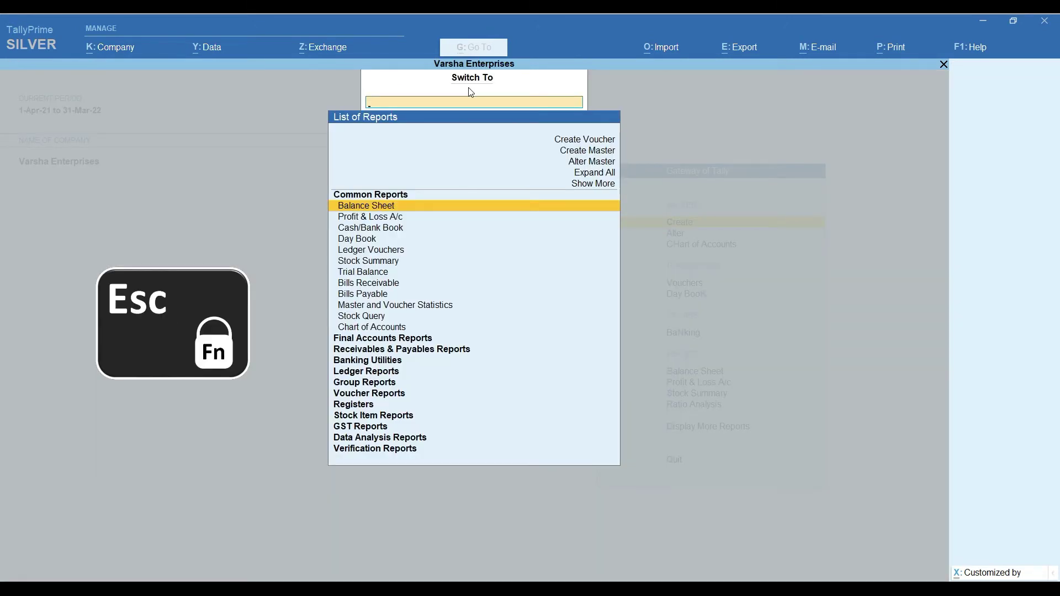
key(Escape)
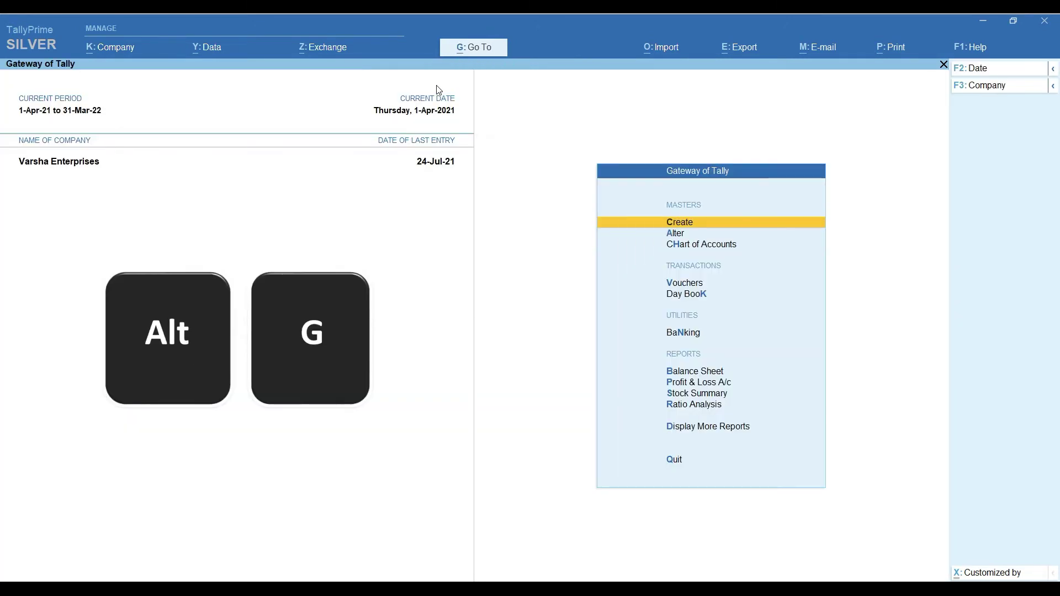
Step: Open the Go To list of reports, collapse the Common Reports group and expand it again
key(alt+g)
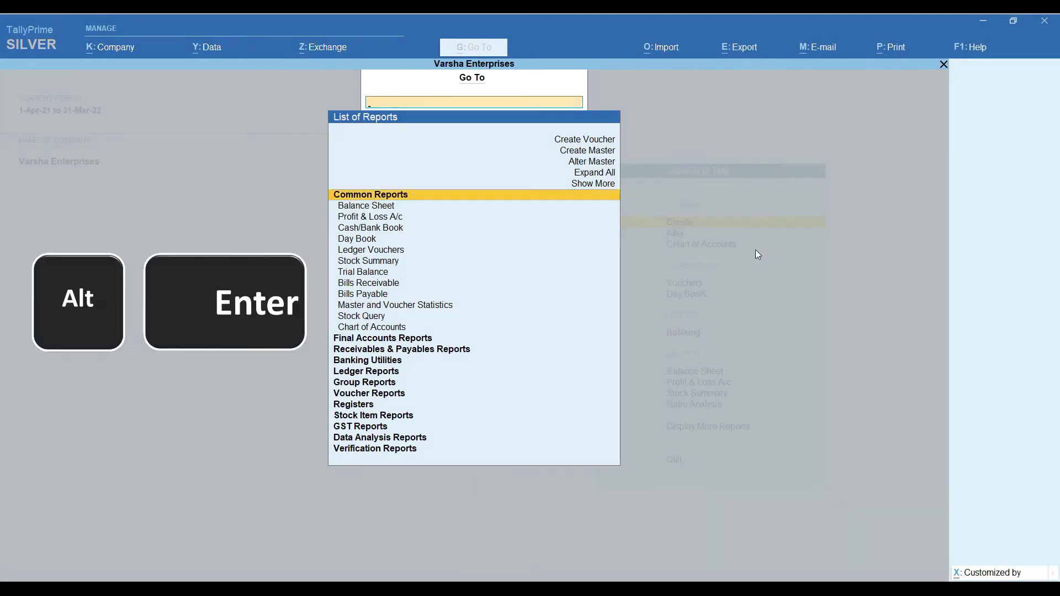
key(alt+Return)
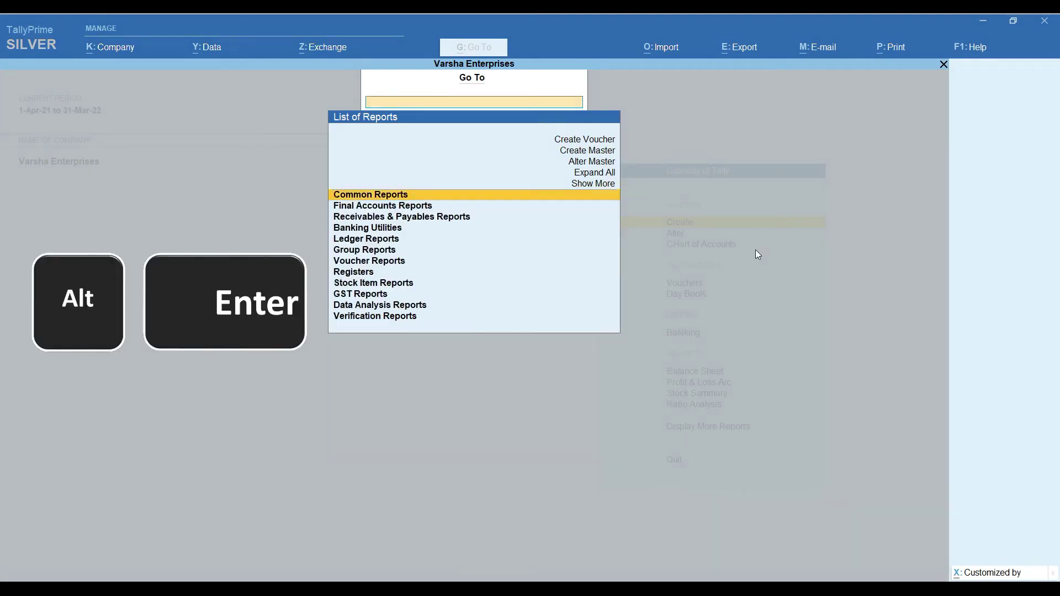
key(alt+Return)
Step: Expand the Final Accounts Reports group in the Go To list of reports
key(Down)
key(Down)
key(Down)
key(Down)
key(Down)
key(Down)
key(Down)
key(Down)
key(Down)
key(Down)
key(Down)
key(Down)
key(Down)
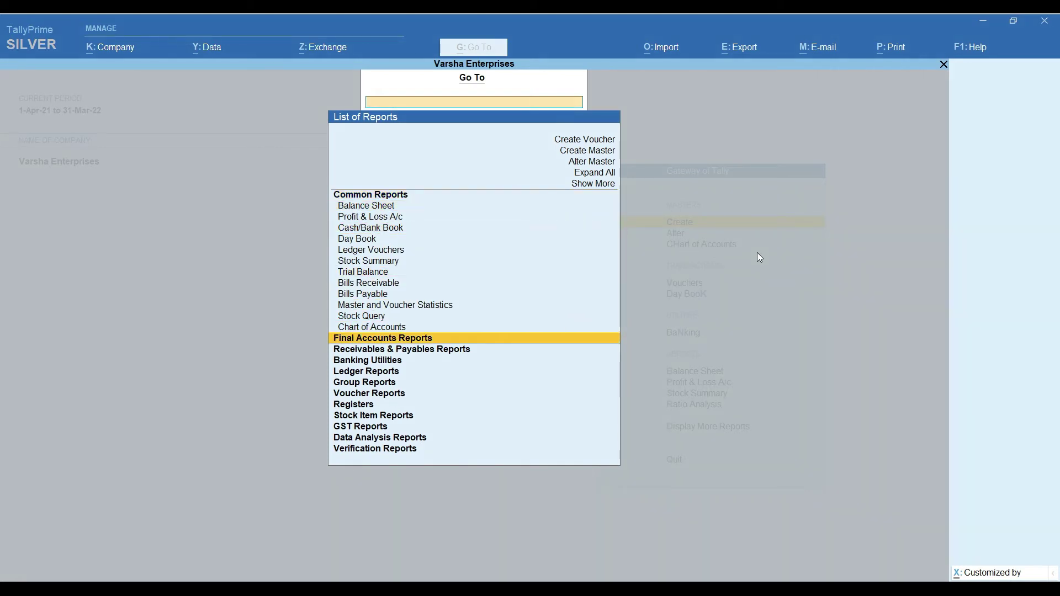
key(alt+Return)
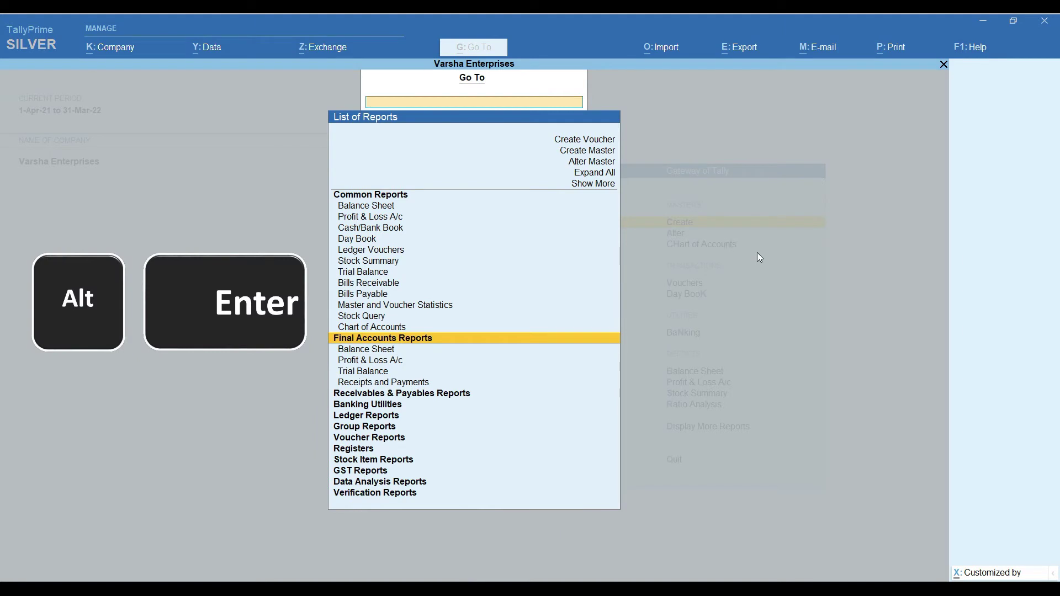
Step: Expand the Receivables & Payables Reports group, look through its reports down to Overdue Payables, and close the list
key(Down)
key(Down)
key(Down)
key(Down)
key(Down)
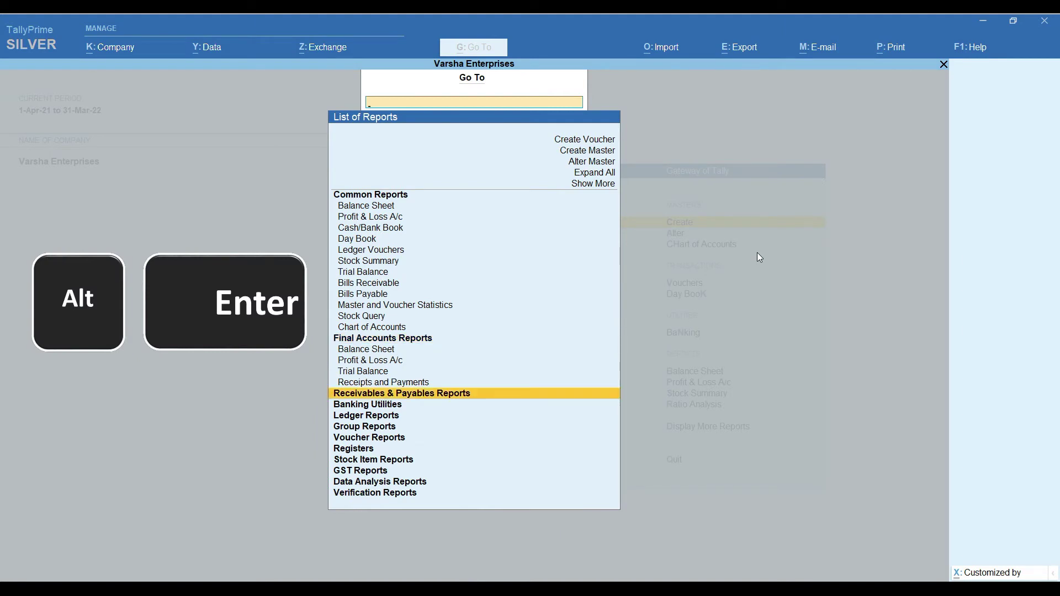
key(alt+Return)
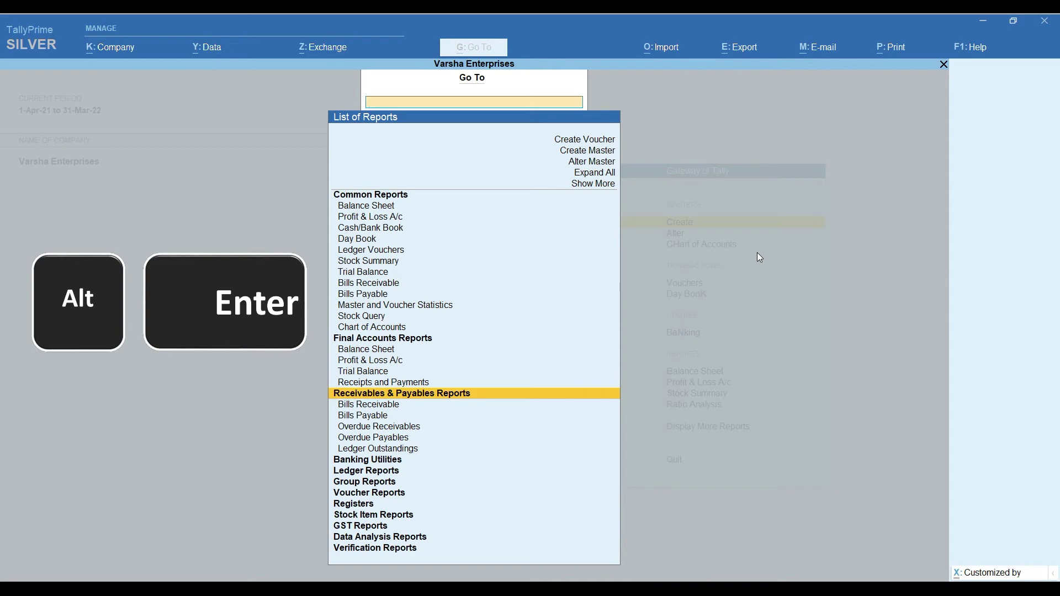
key(Down)
key(Down)
key(Down)
key(Down)
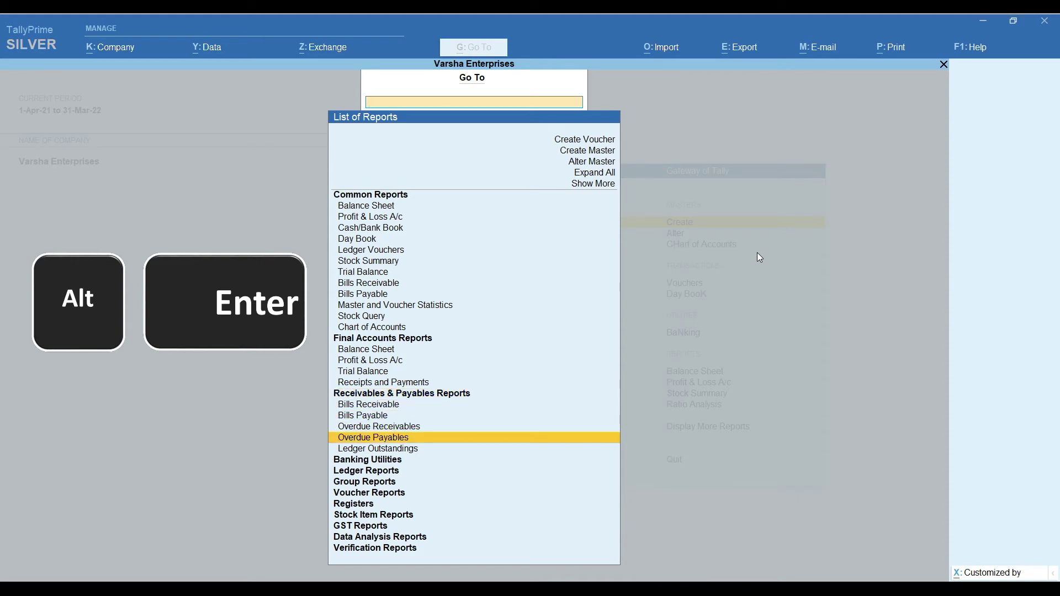
key(Escape)
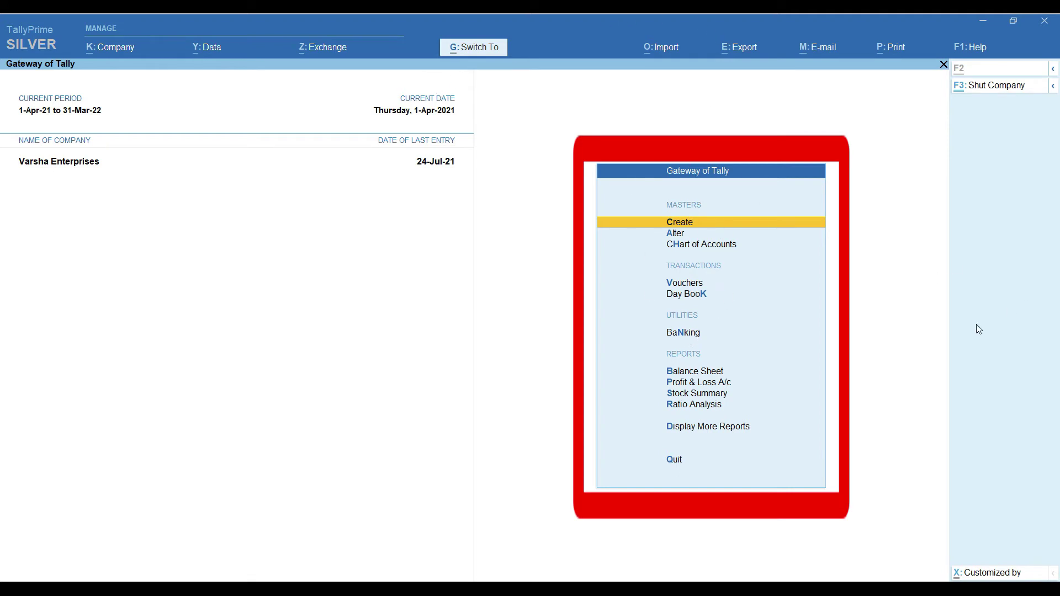
Step: Step section by section through the Gateway of Tally, from Masters through Transactions, Utilities and Reports
key(ctrl+Down)
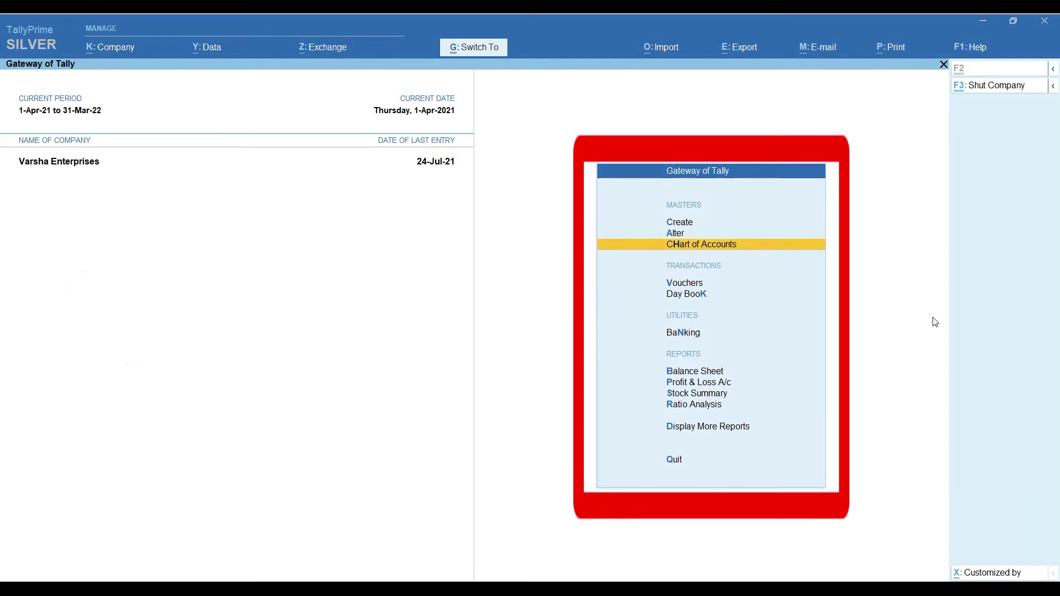
key(ctrl+Up)
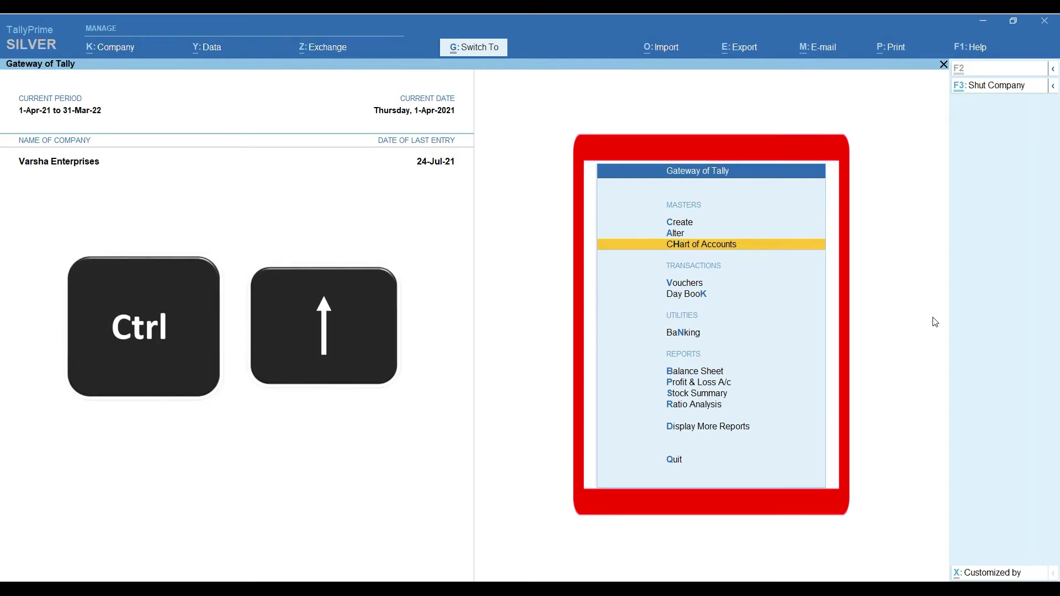
key(ctrl+Up)
key(ctrl+Down)
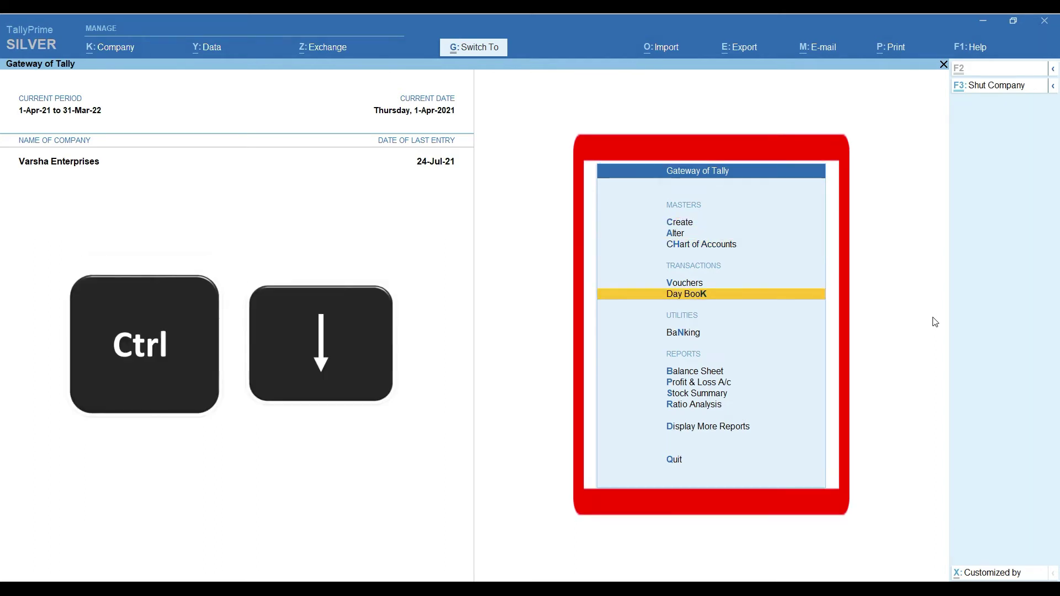
key(ctrl+Down)
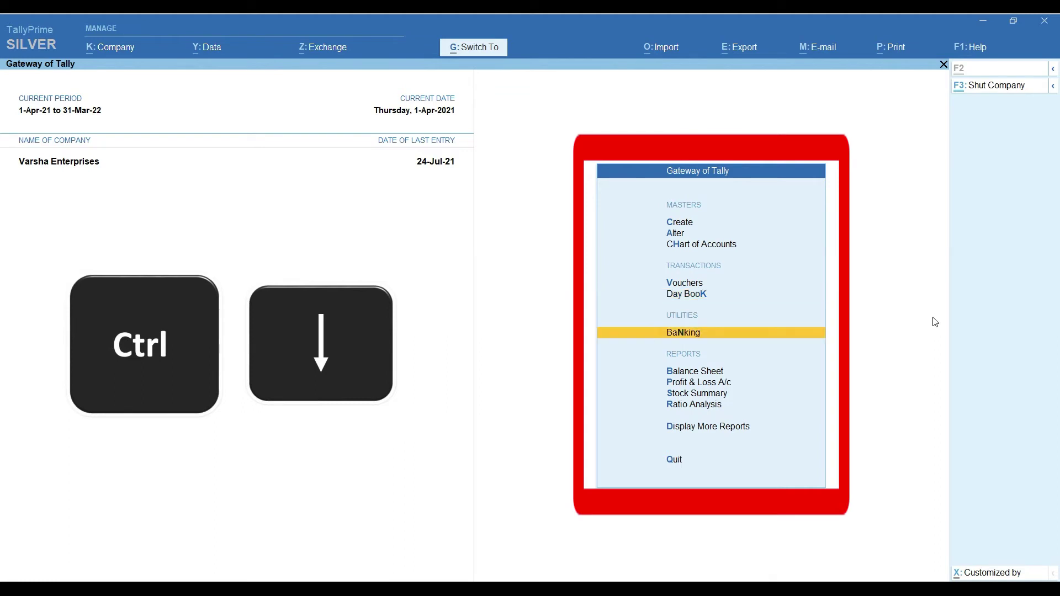
key(ctrl+Down)
key(ctrl+Down)
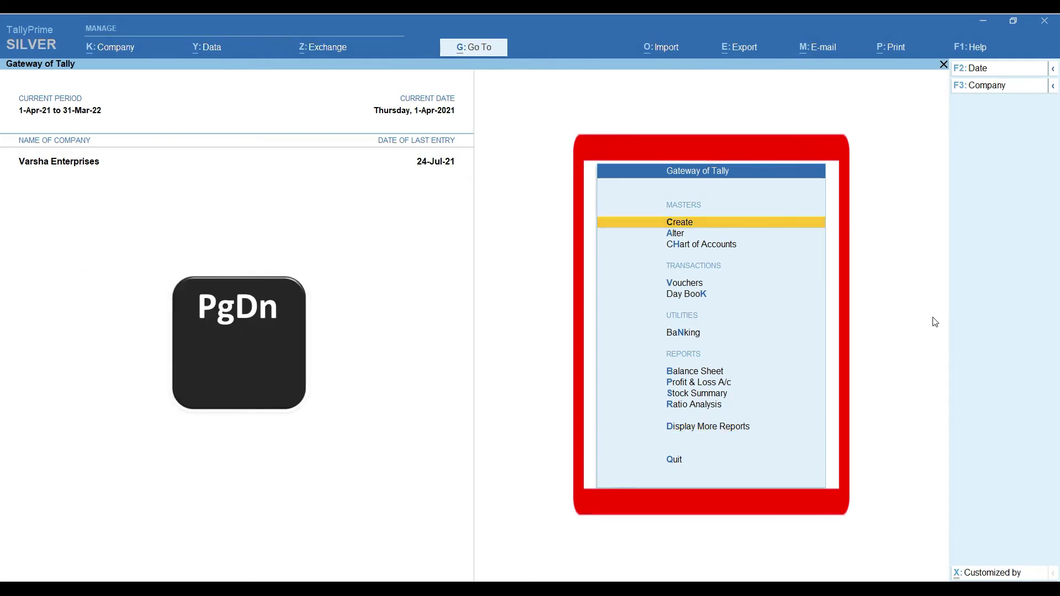
Step: Jump back and forth between the first and last Gateway of Tally entries, ending with Quit highlighted
key(Page_Down)
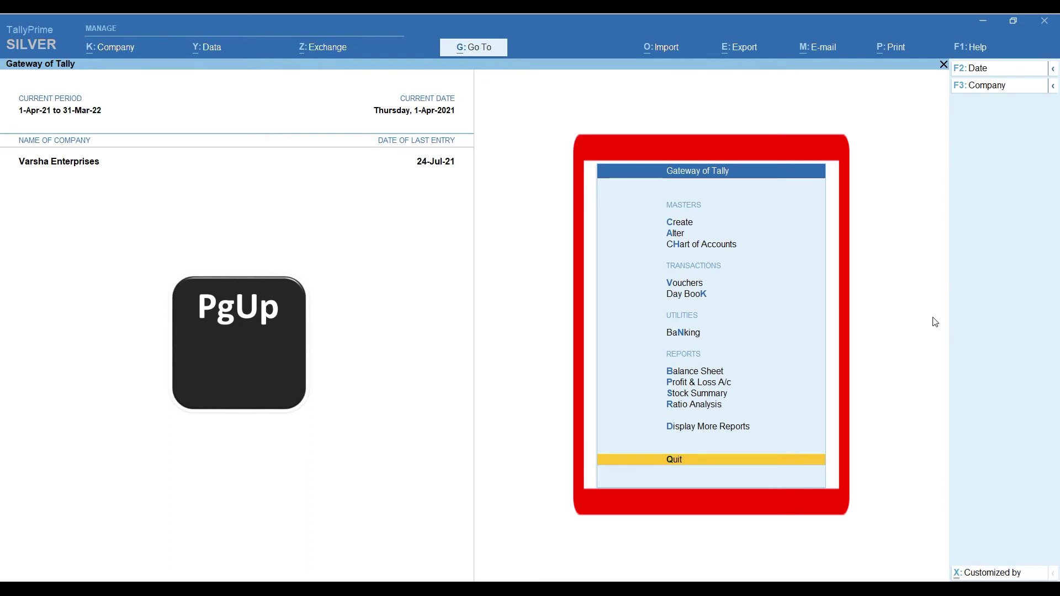
key(Page_Up)
key(Page_Down)
key(Page_Up)
key(Page_Down)
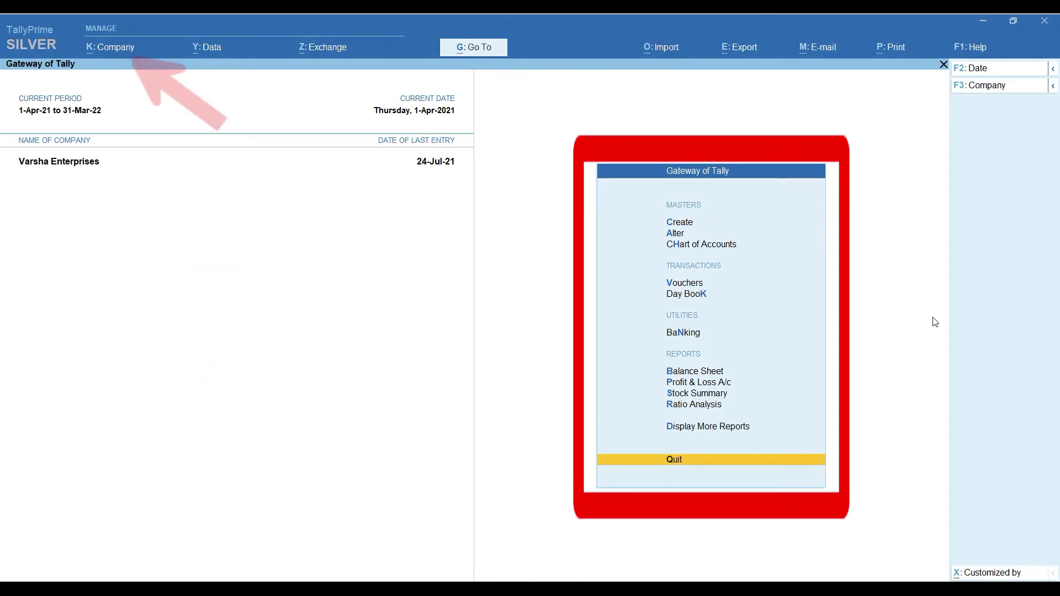
Step: Examine in turn the options under Company, Data, Exchange, Import, Export, E-mail, Print and Help
key(alt+k)
key(alt)
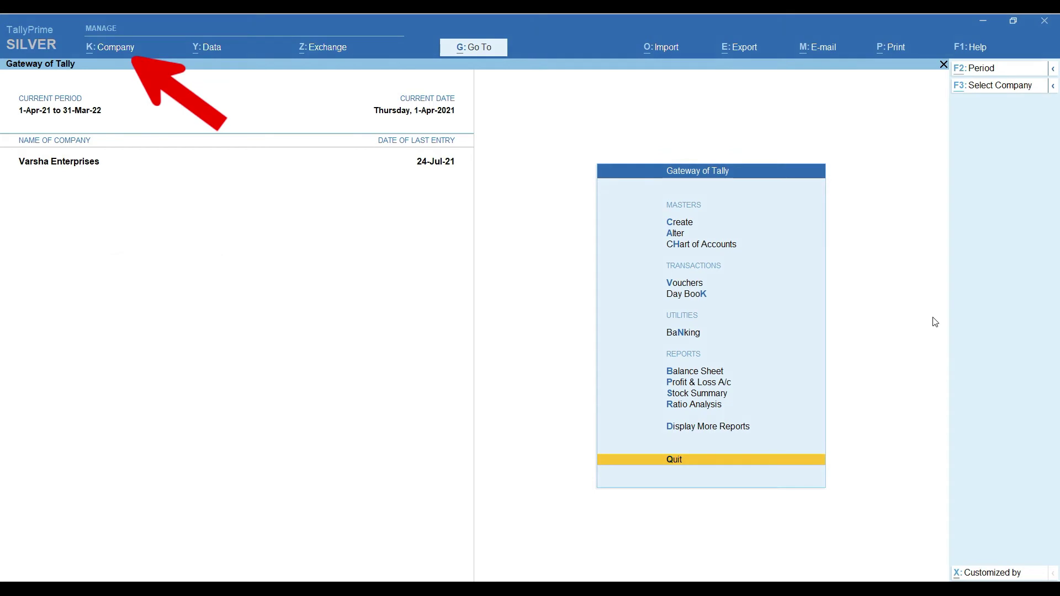
key(alt+k)
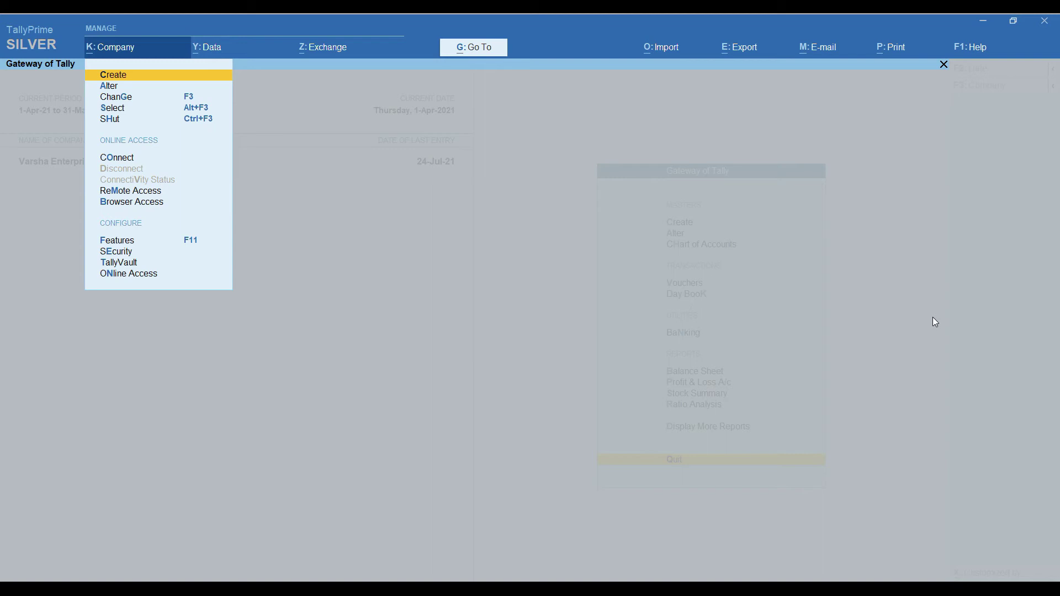
key(Right)
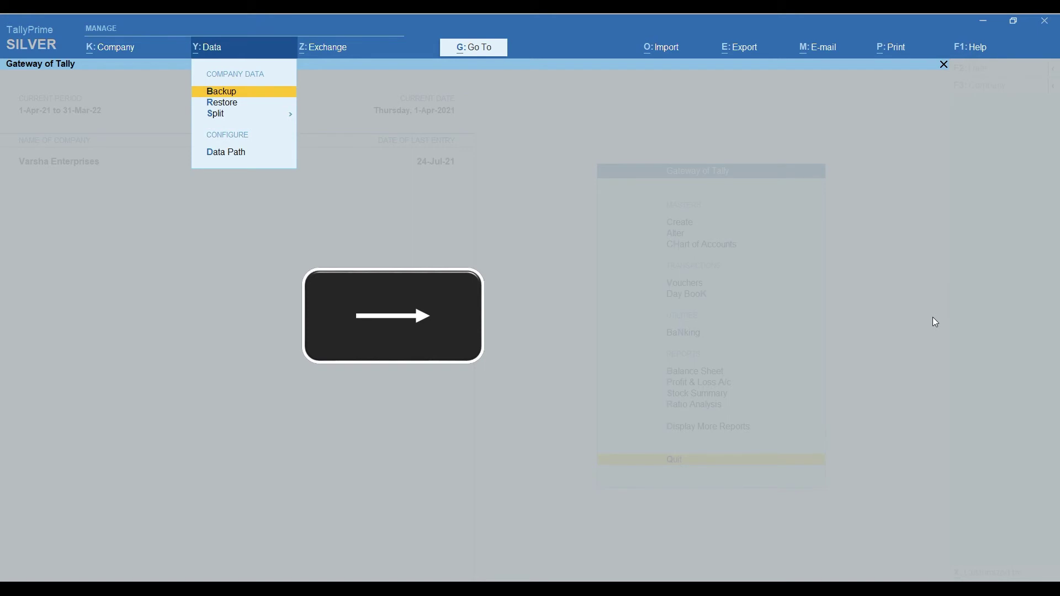
key(Right)
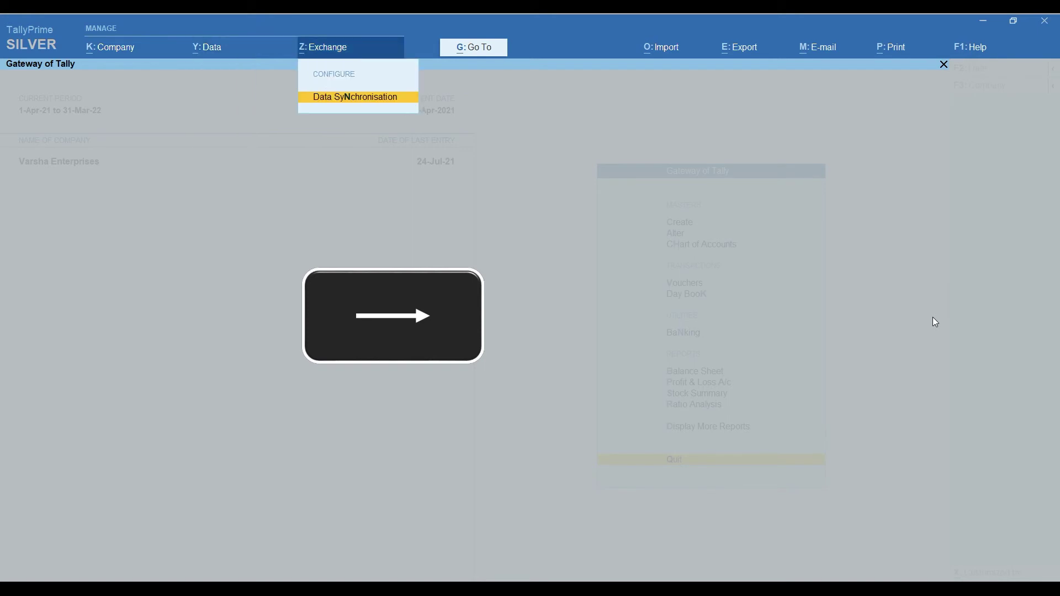
key(Right)
key(Right)
key(Right)
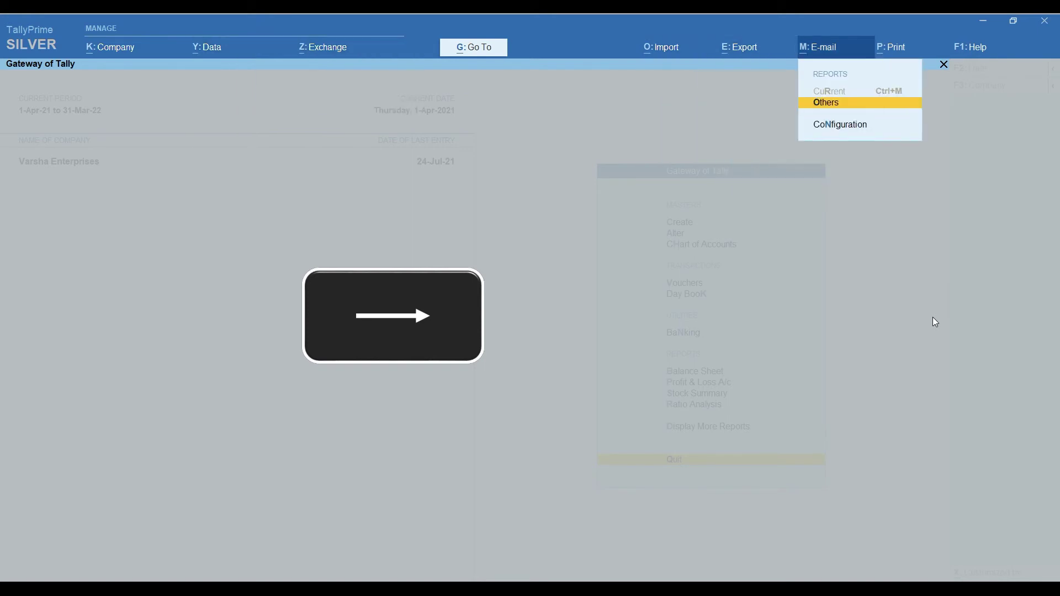
key(Right)
key(Right)
key(Right)
Step: Jump from the Company options directly to the Help options and back to Company
key(ctrl+Right)
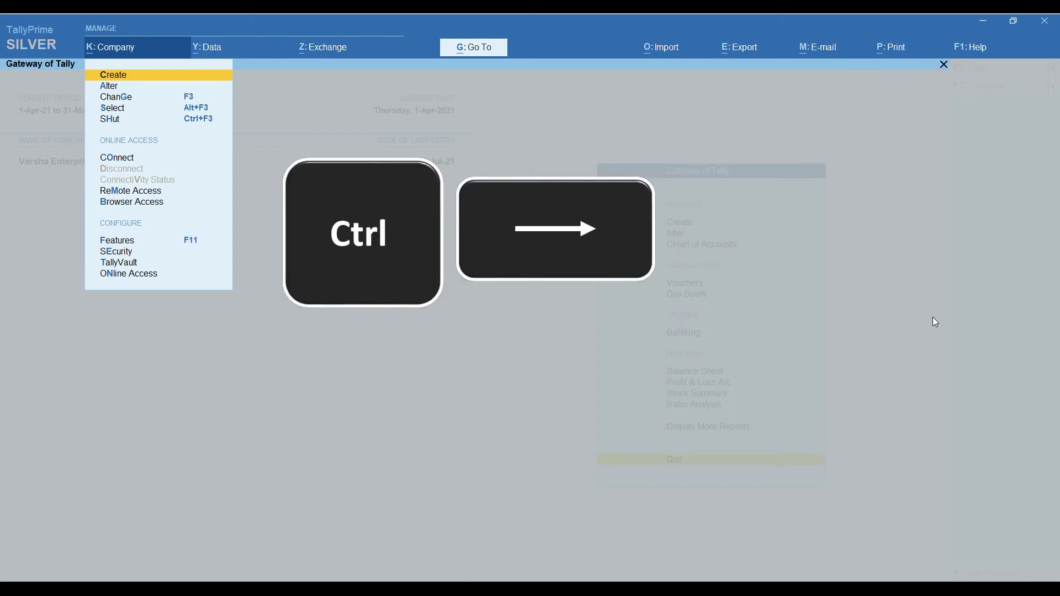
key(ctrl+Right)
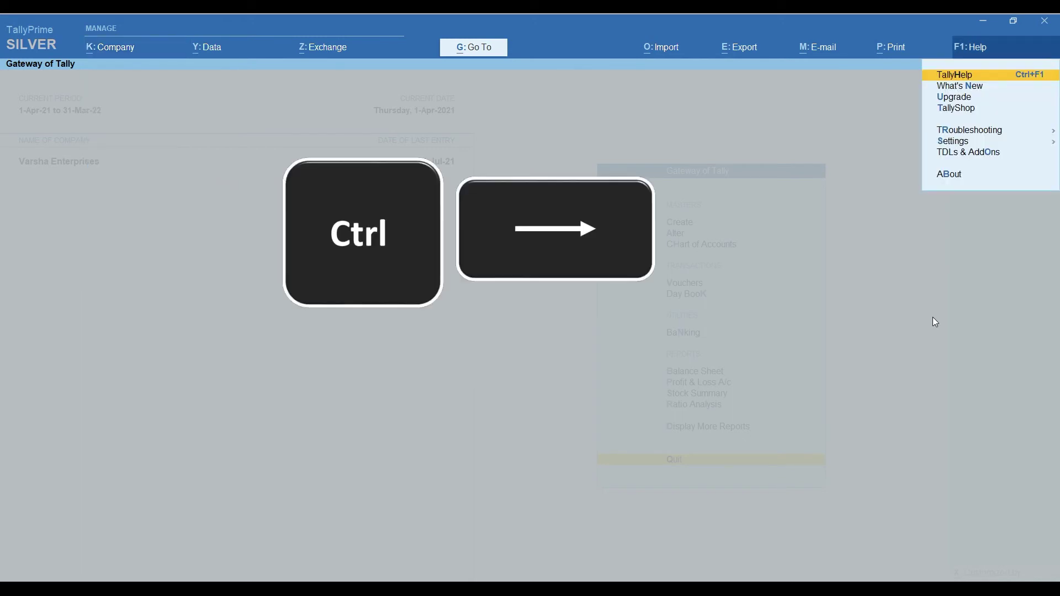
key(ctrl+Left)
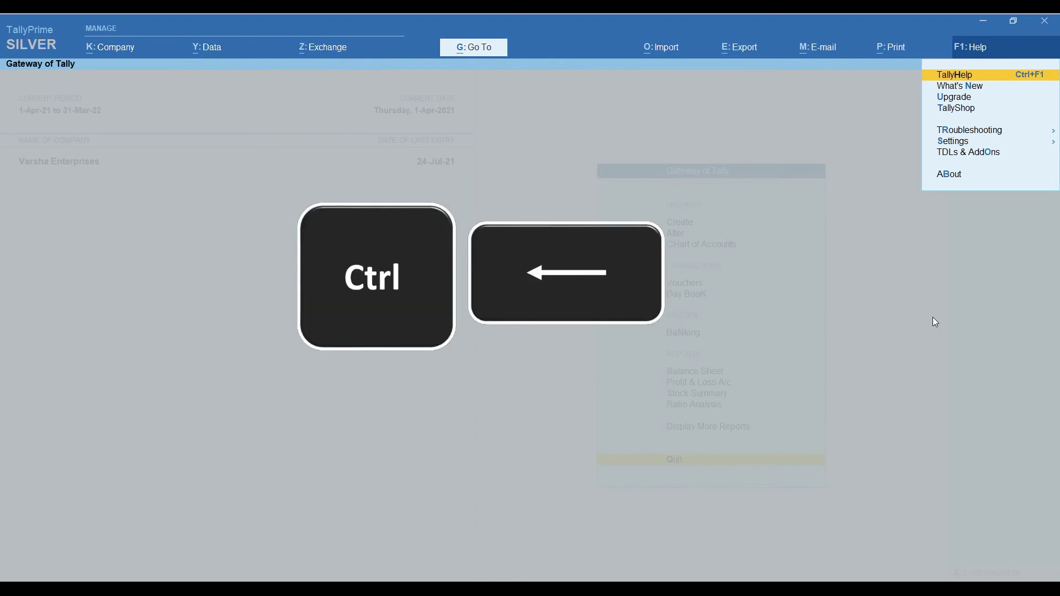
key(ctrl+Left)
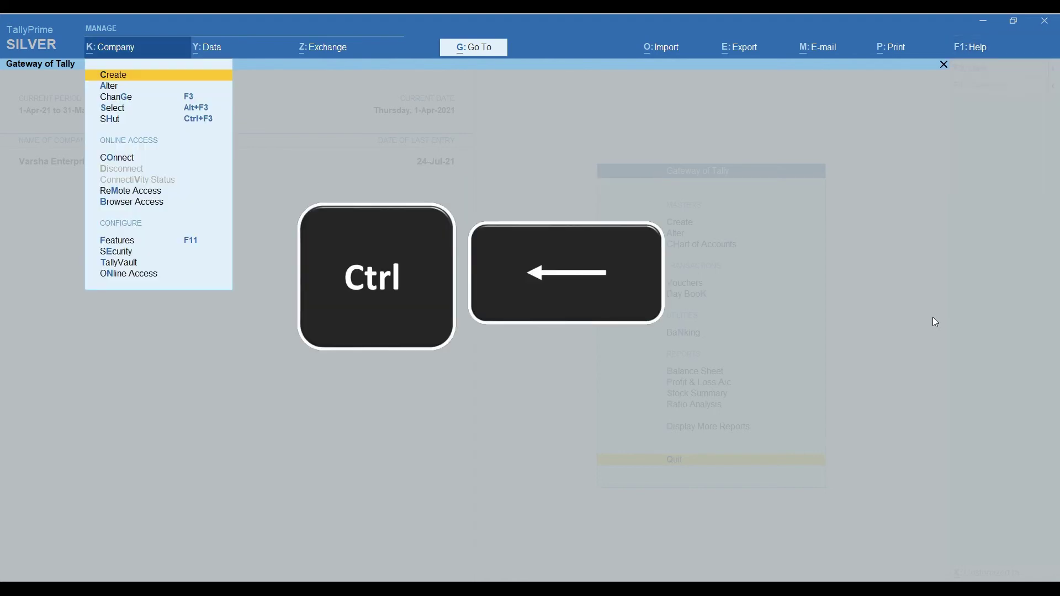
Step: Move down by section through the Company options
key(ctrl+Down)
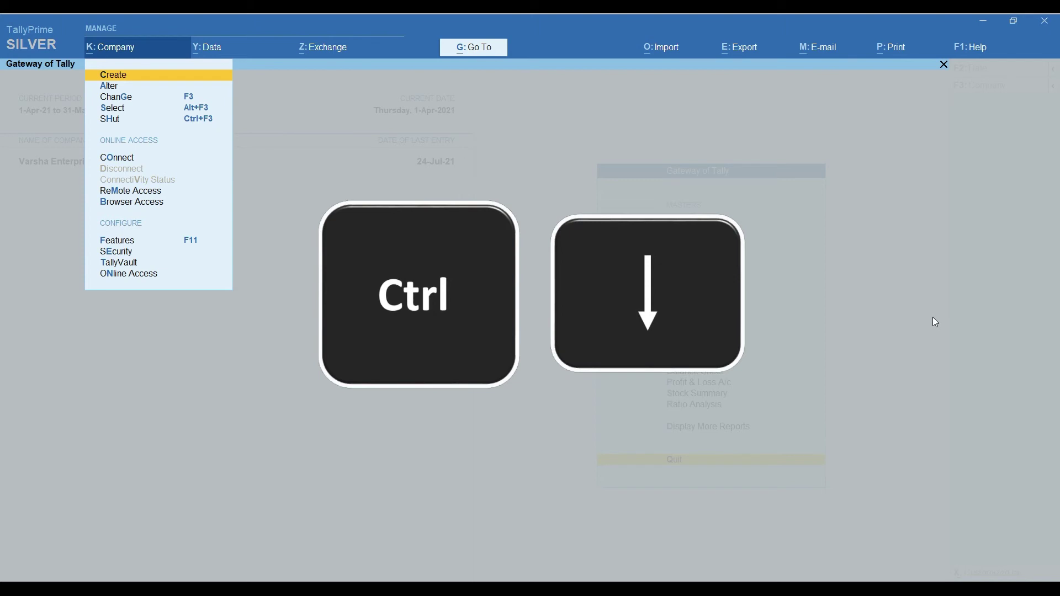